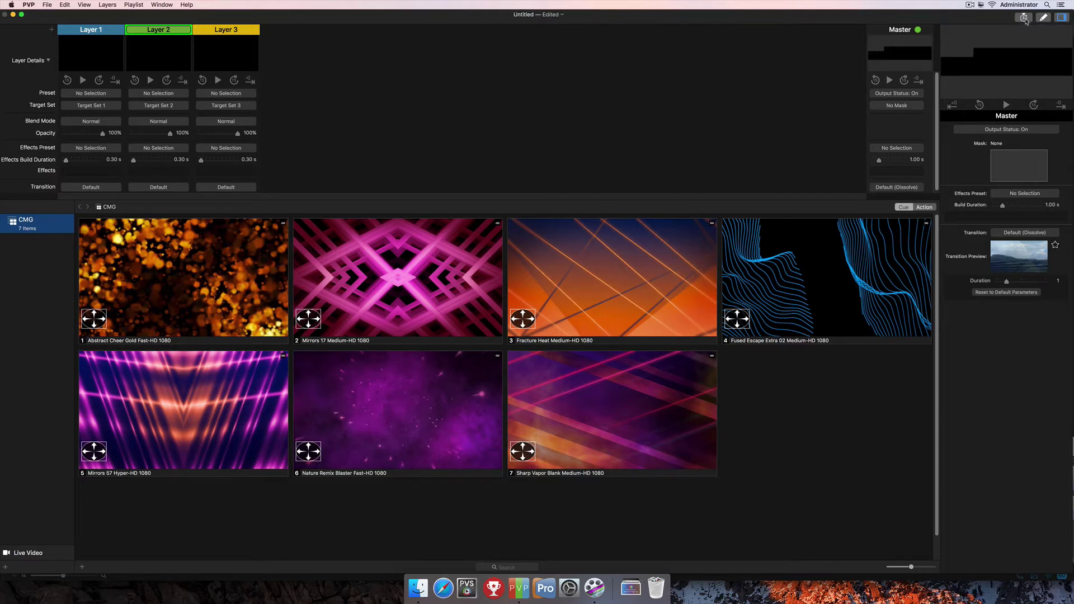
# Enable timecode listening from the Scarlett 6i6 USB device on Channel 3.
pyautogui.click(1024, 18)
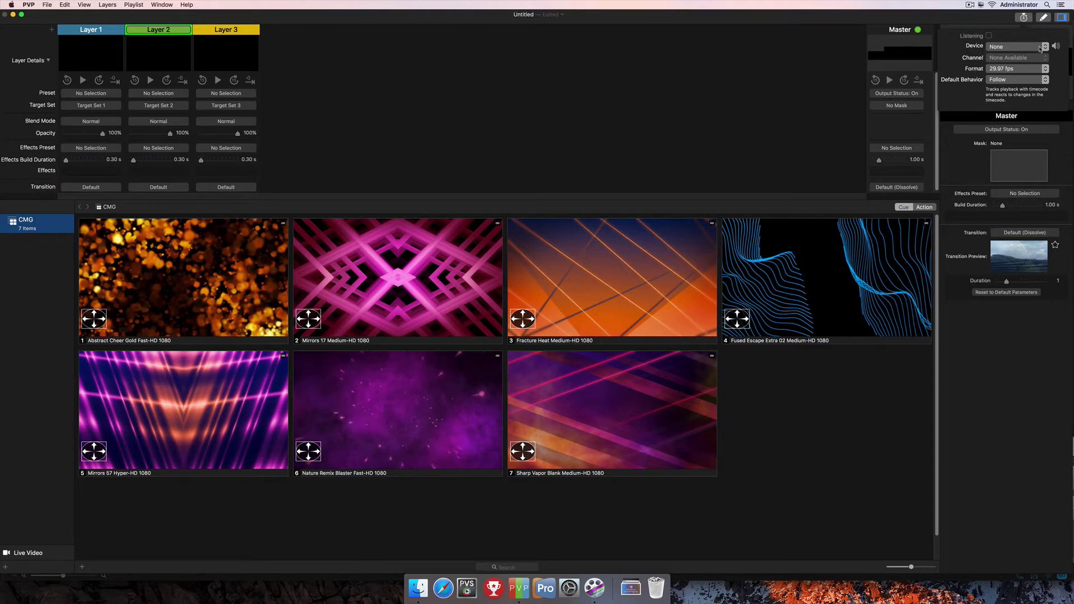
pyautogui.click(1009, 48)
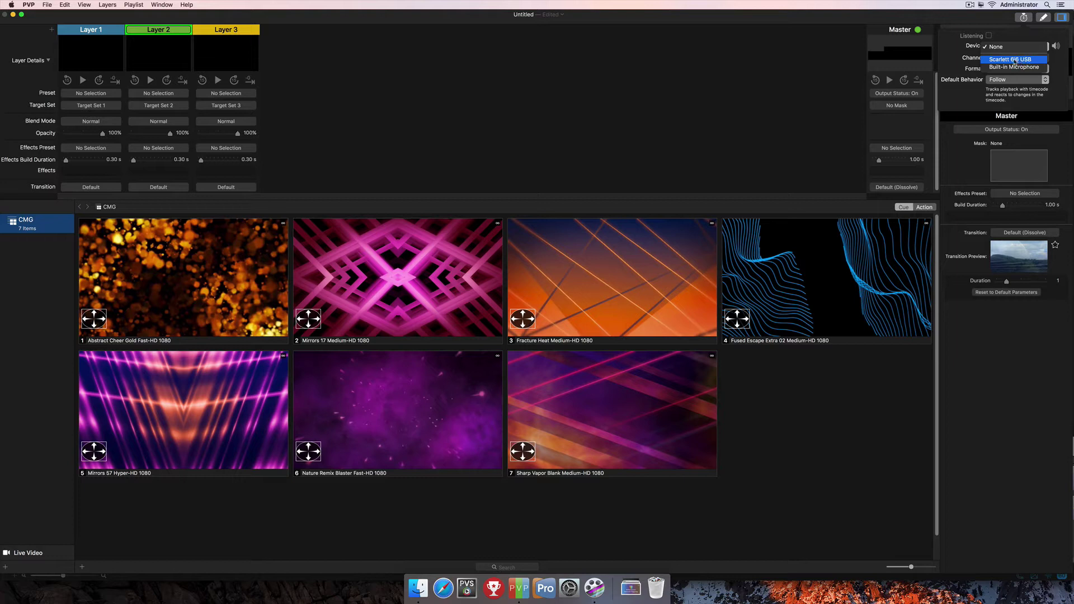
pyautogui.click(1015, 60)
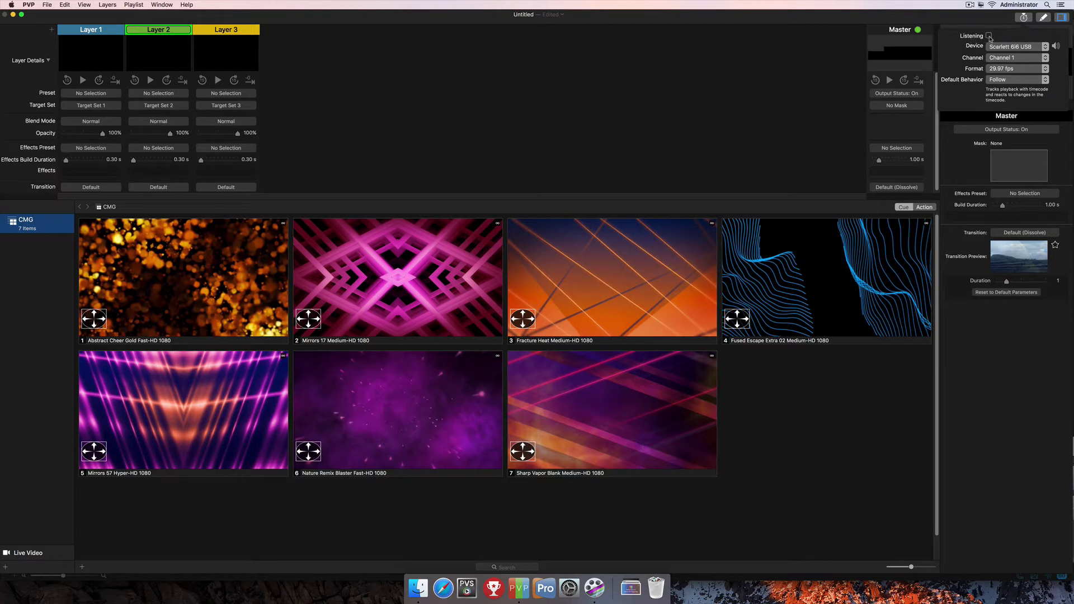
pyautogui.click(989, 36)
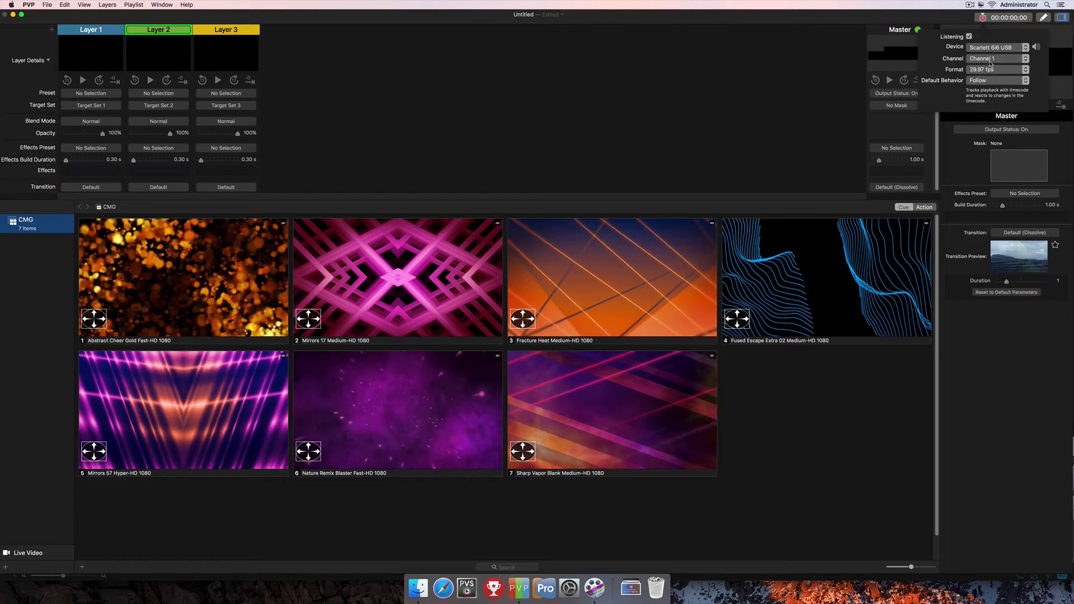
pyautogui.click(1024, 64)
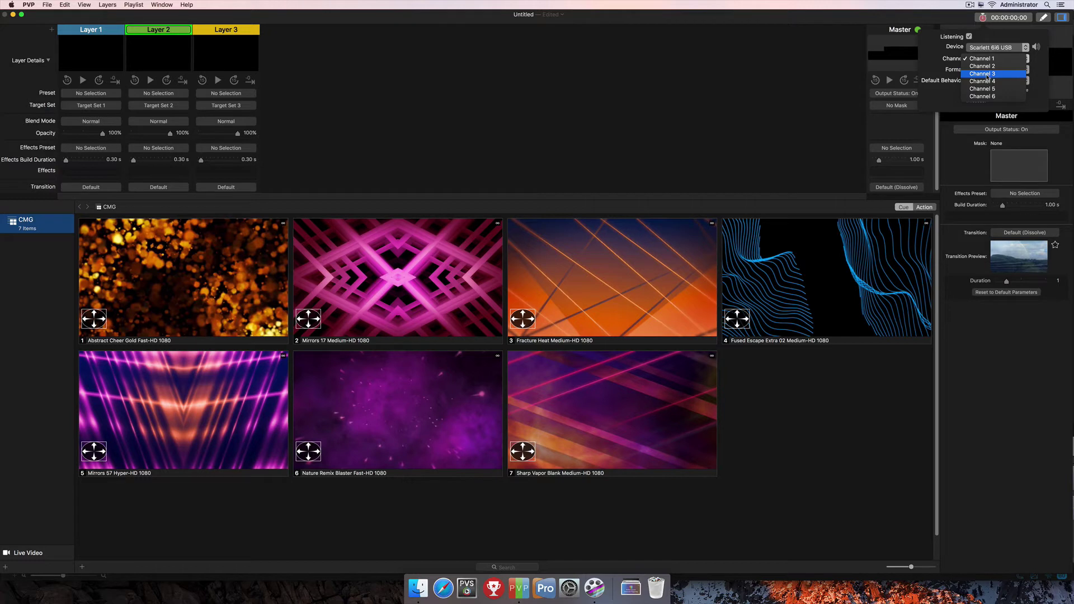
pyautogui.click(987, 74)
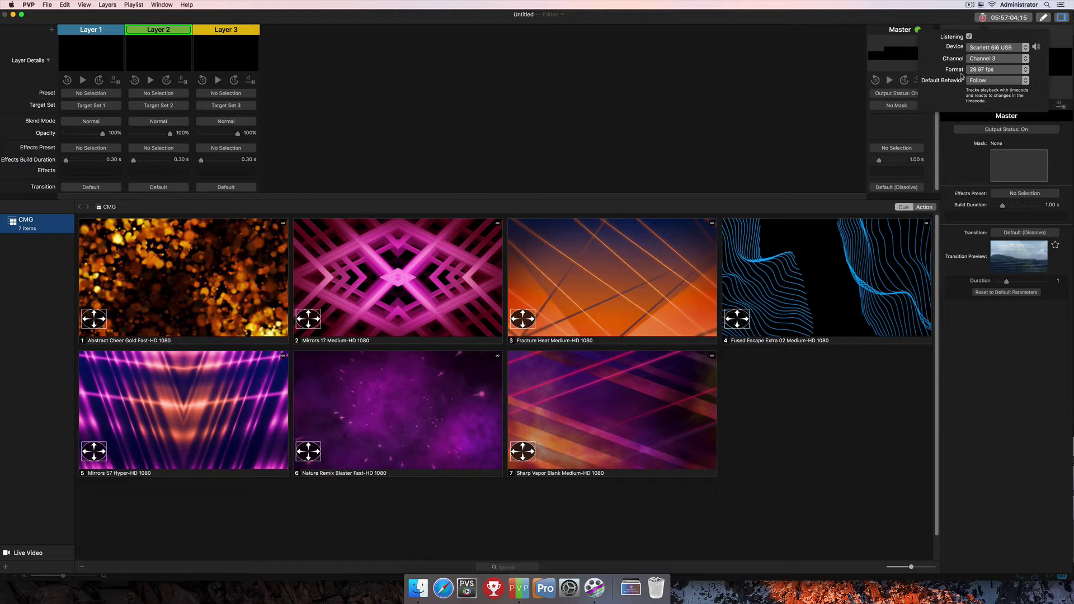
# Keep the timecode format at 29.97 fps and set the default timecode behavior to Trigger.
pyautogui.click(1017, 73)
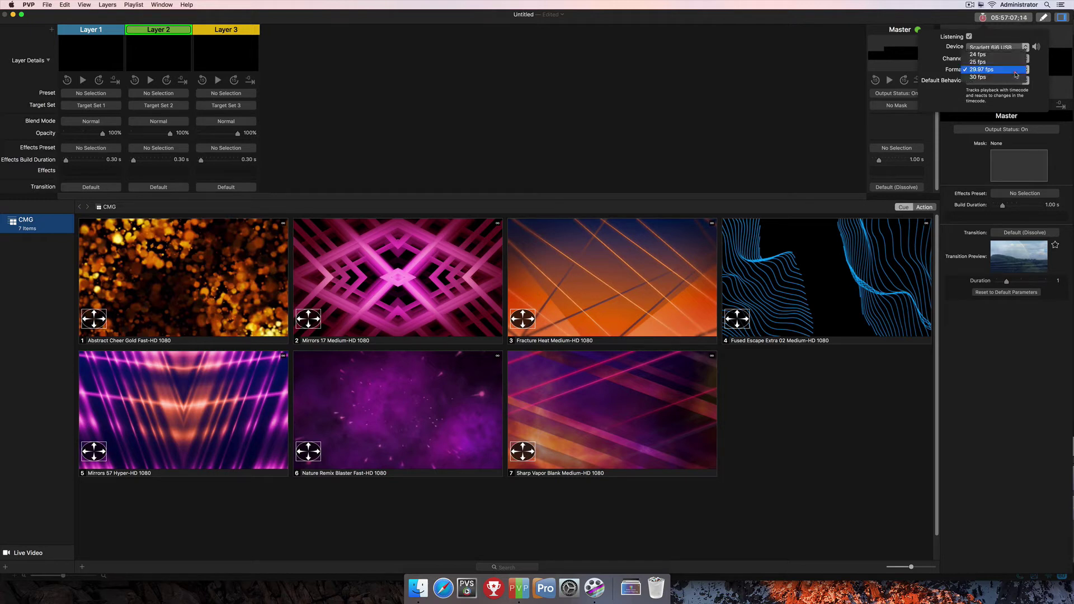
pyautogui.click(978, 70)
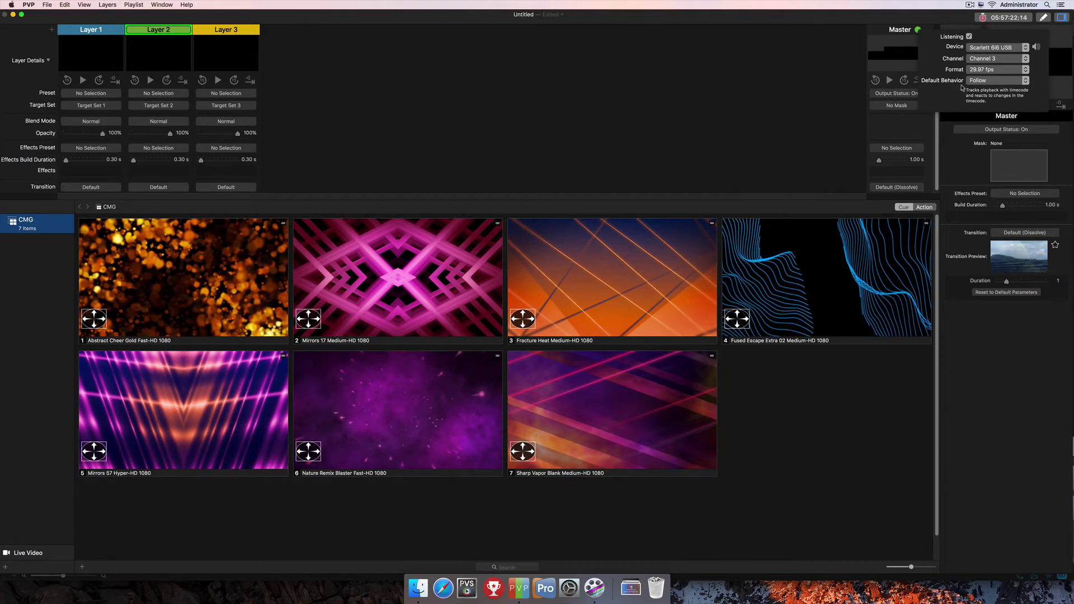
pyautogui.click(994, 83)
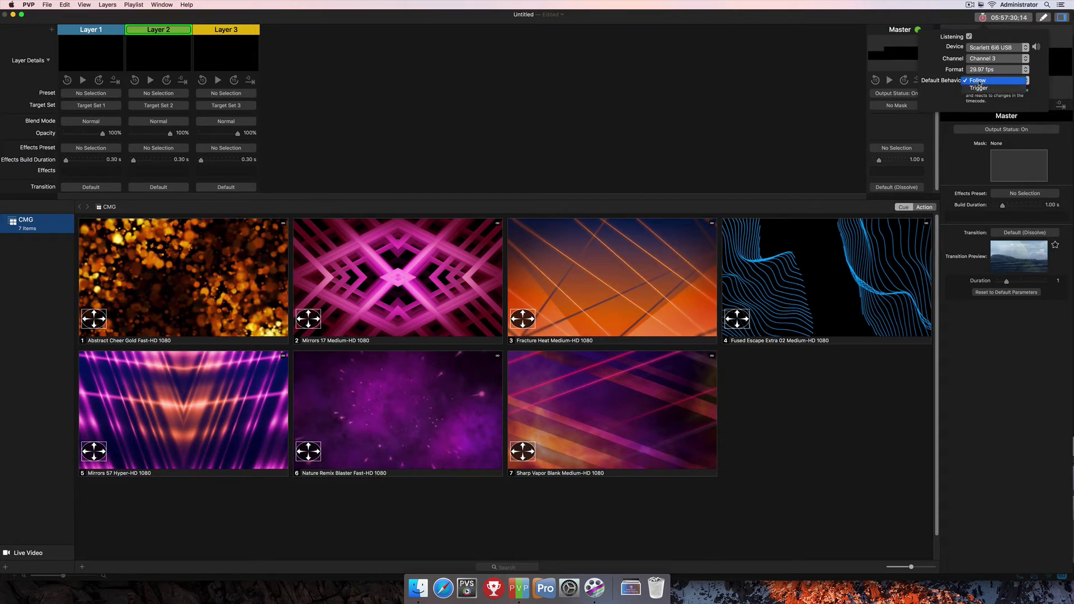
pyautogui.click(979, 88)
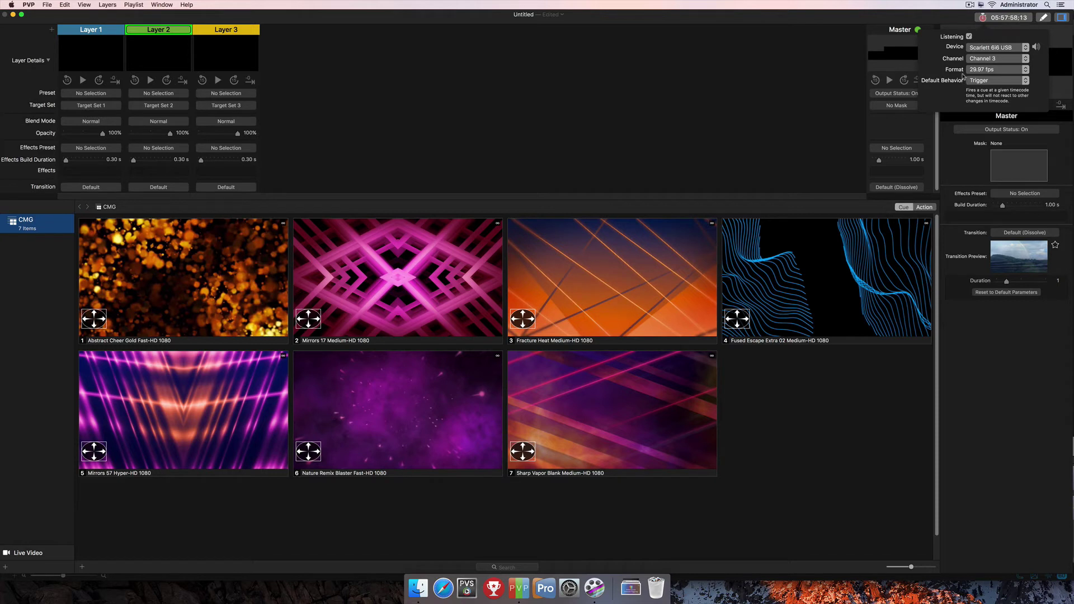
pyautogui.click(840, 110)
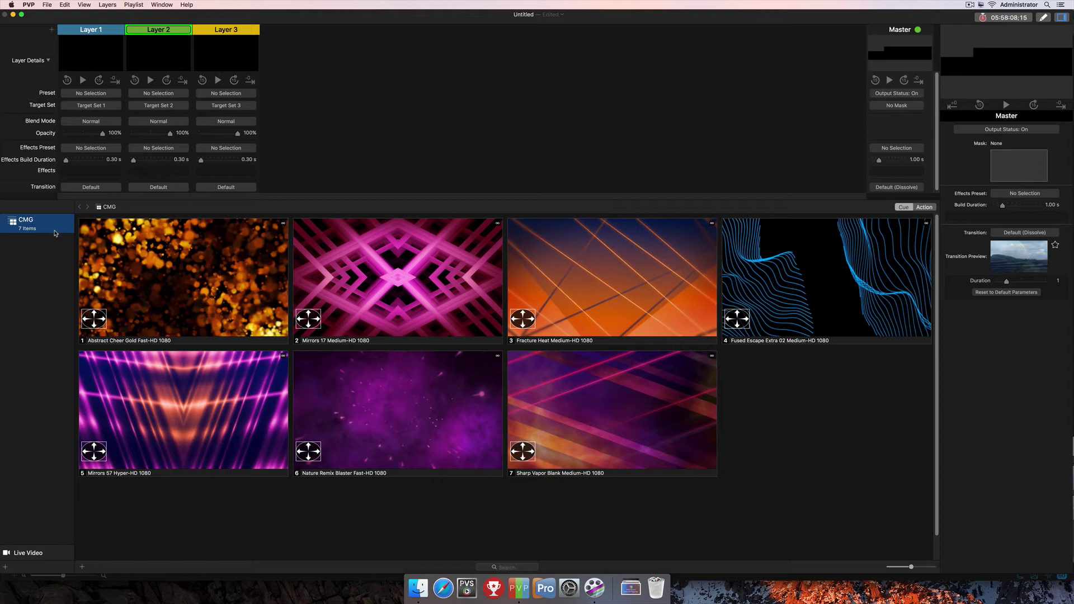
# Set the CMG playlist's timing to Timecode and show its cues in the Action view.
pyautogui.rightClick(54, 224)
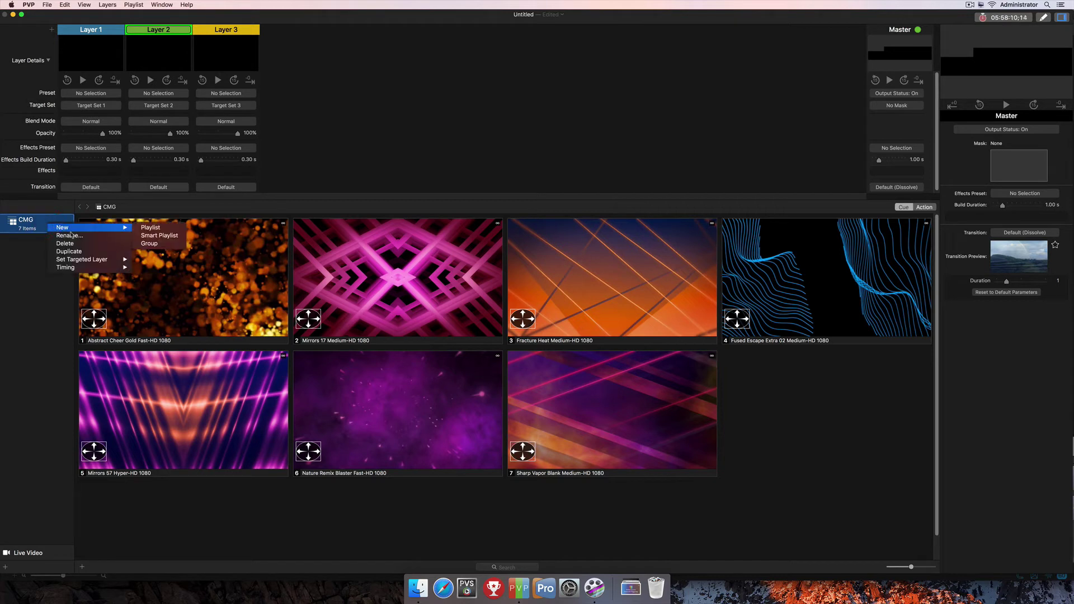
pyautogui.moveTo(96, 273)
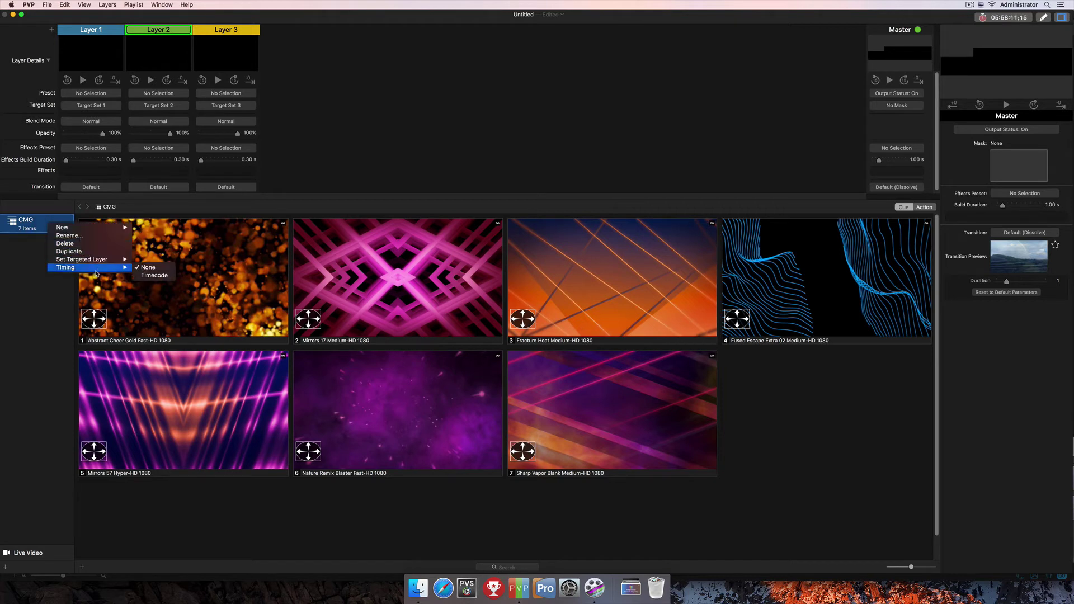
pyautogui.click(154, 275)
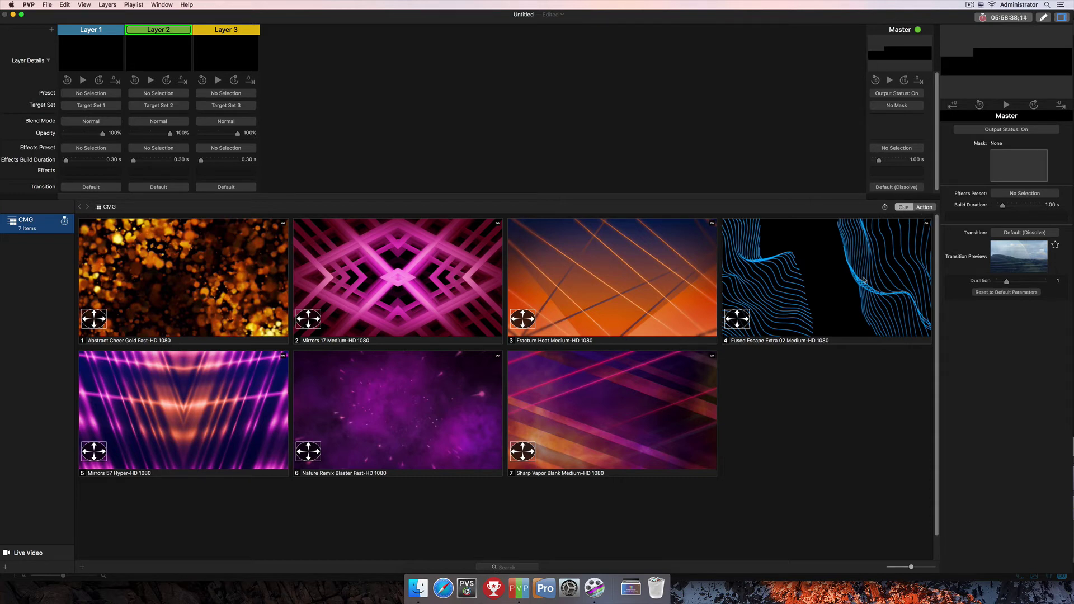
pyautogui.click(924, 209)
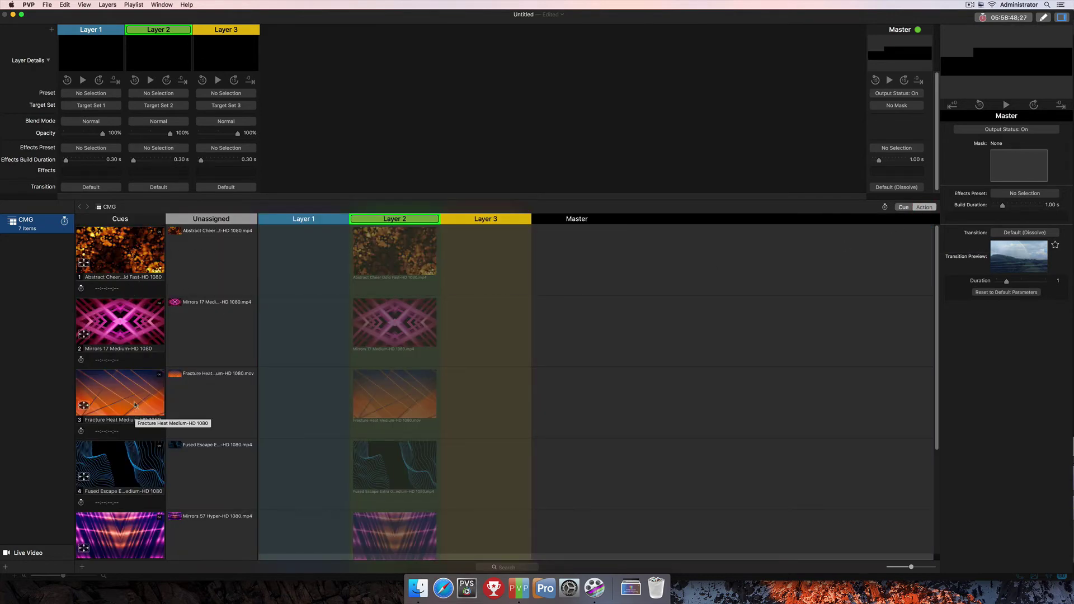
# Set the timecode of the Abstract Cheer Gold Fast cue to 05:59:45;00.
pyautogui.click(107, 288)
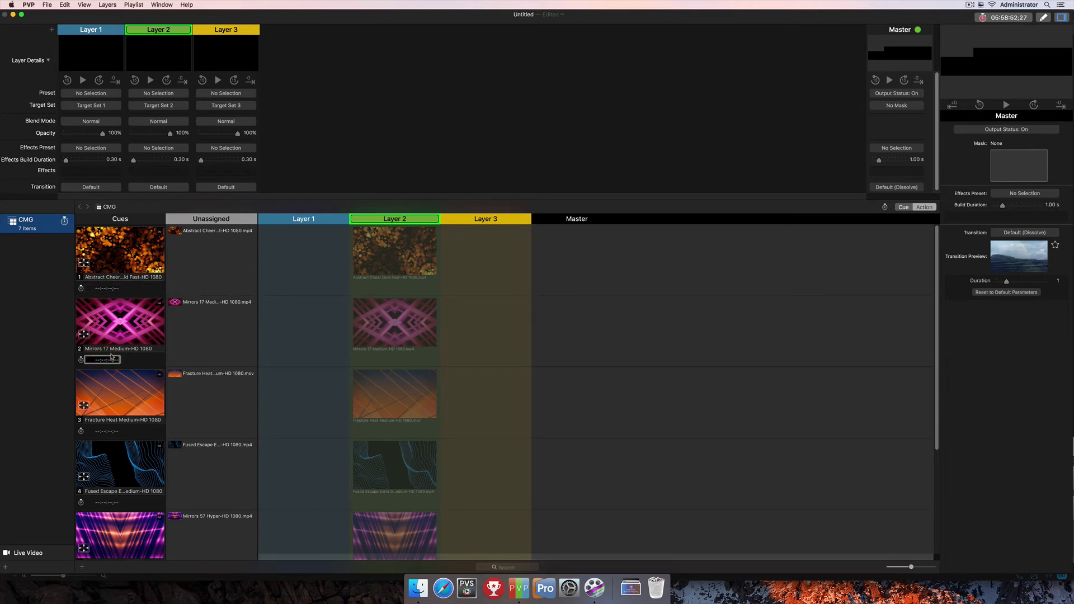
pyautogui.click(108, 288)
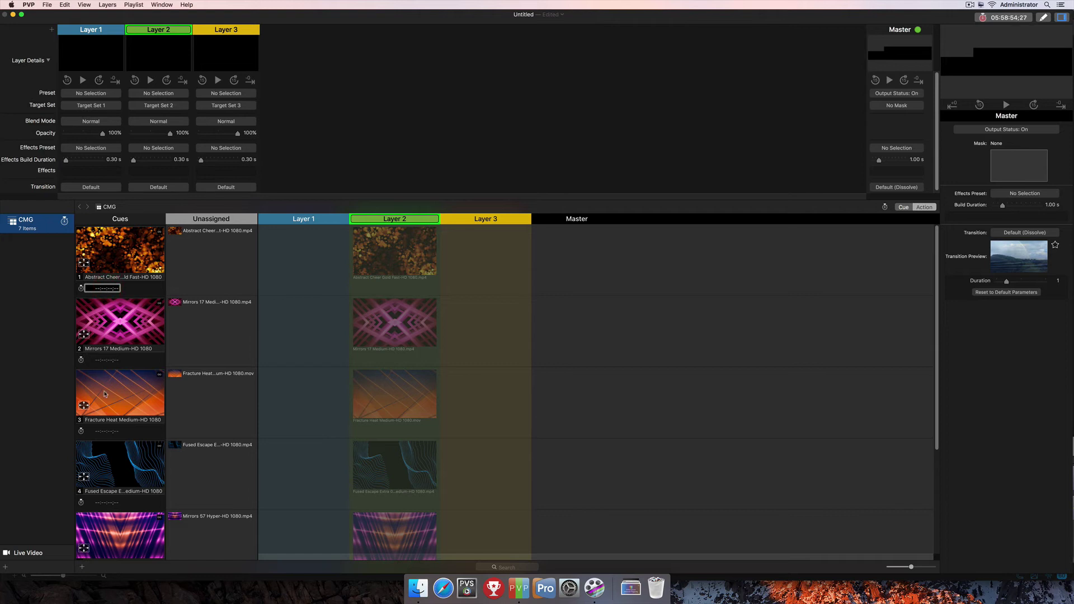
pyautogui.click(108, 360)
pyautogui.click(112, 288)
pyautogui.write('0556')
pyautogui.write('45')
pyautogui.write('00')
pyautogui.press('Return')
# Set the timecode of the Mirrors 17 Medium cue to 06:00:00;00.
pyautogui.click(110, 359)
pyautogui.write('0000')
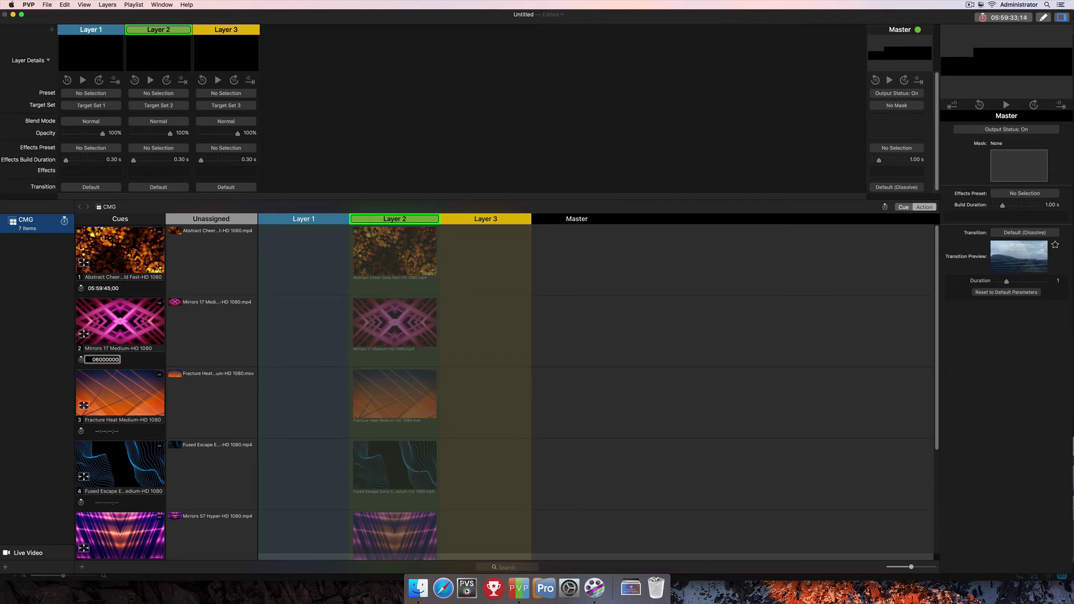
pyautogui.press('Return')
# Assign the Abstract Cheer Gold Fast clip from the unassigned column to Layer 2.
pyautogui.moveTo(379, 236); pyautogui.dragTo(288, 236)
pyautogui.press('Delete')
pyautogui.moveTo(133, 236); pyautogui.dragTo(367, 250)
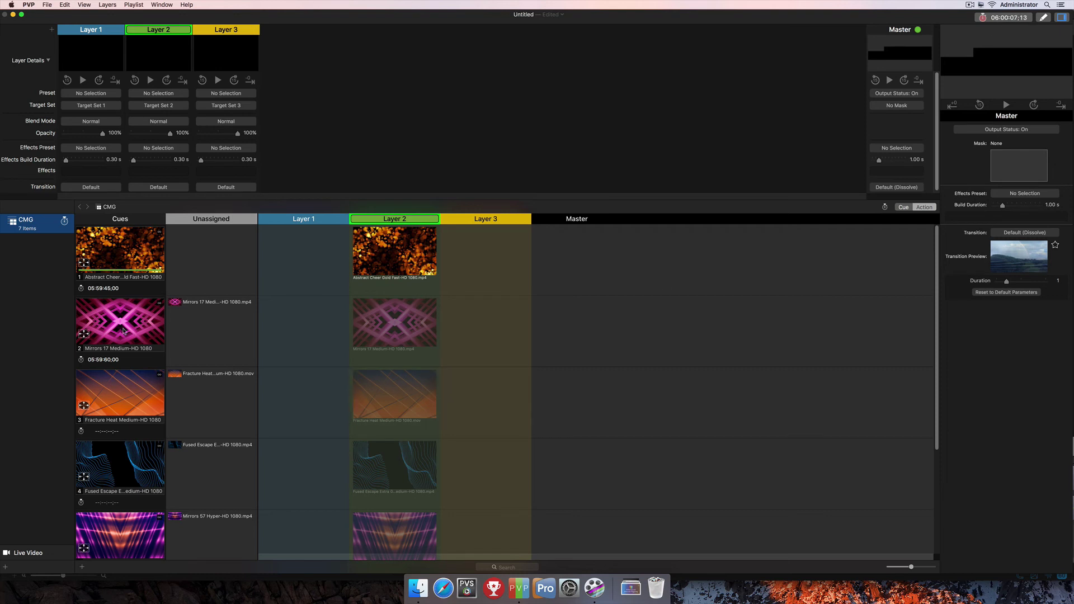
# Set the timecode of the Abstract Cheer Gold Fast cue to 06:00:20;00 and activate timecode for the CMG playlist.
pyautogui.doubleClick(103, 289)
pyautogui.write('06:00:20;00')
pyautogui.press('Return')
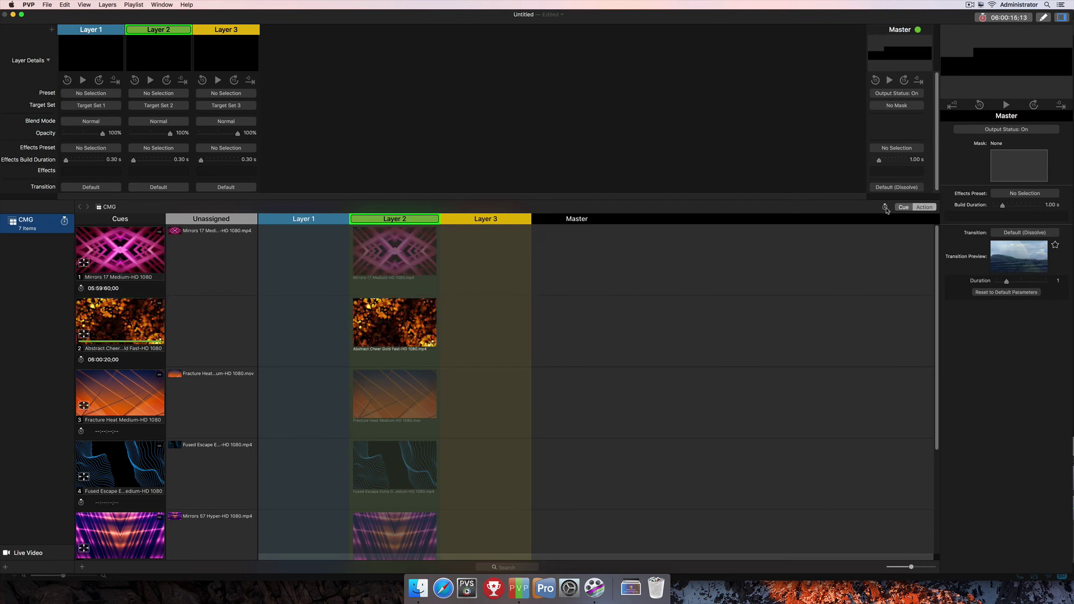
pyautogui.click(884, 208)
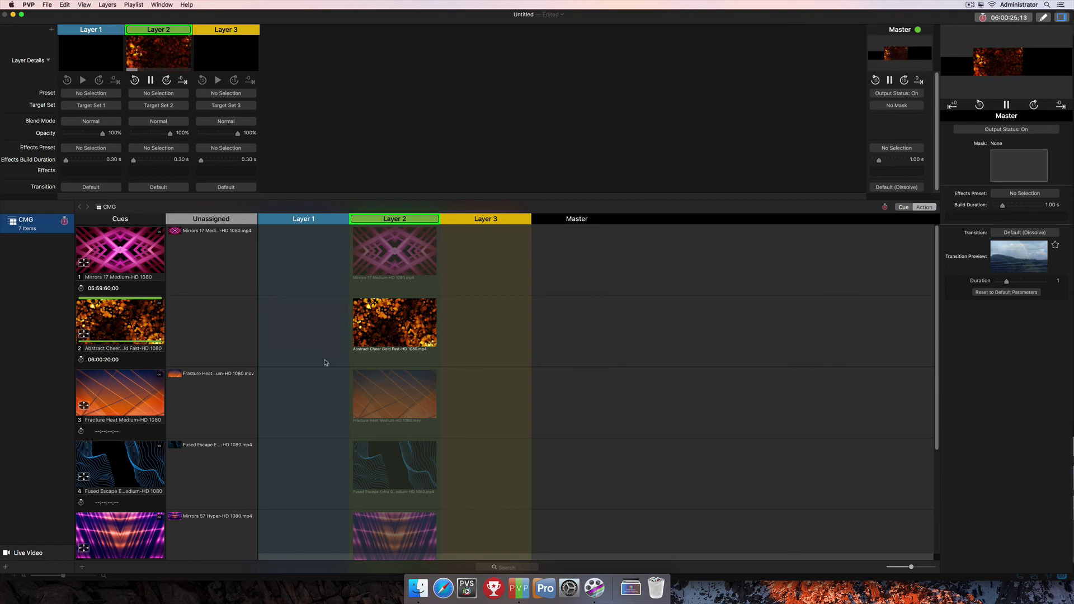
pyautogui.moveTo(329, 361)
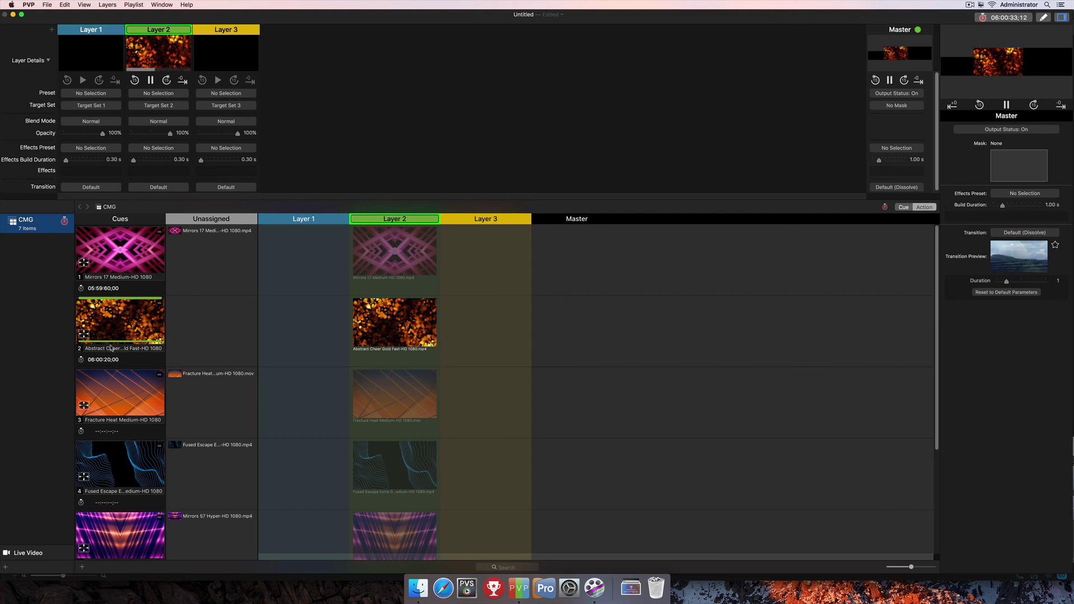
# Open the timecode of the Fracture Heat Medium cue for editing.
pyautogui.click(110, 431)
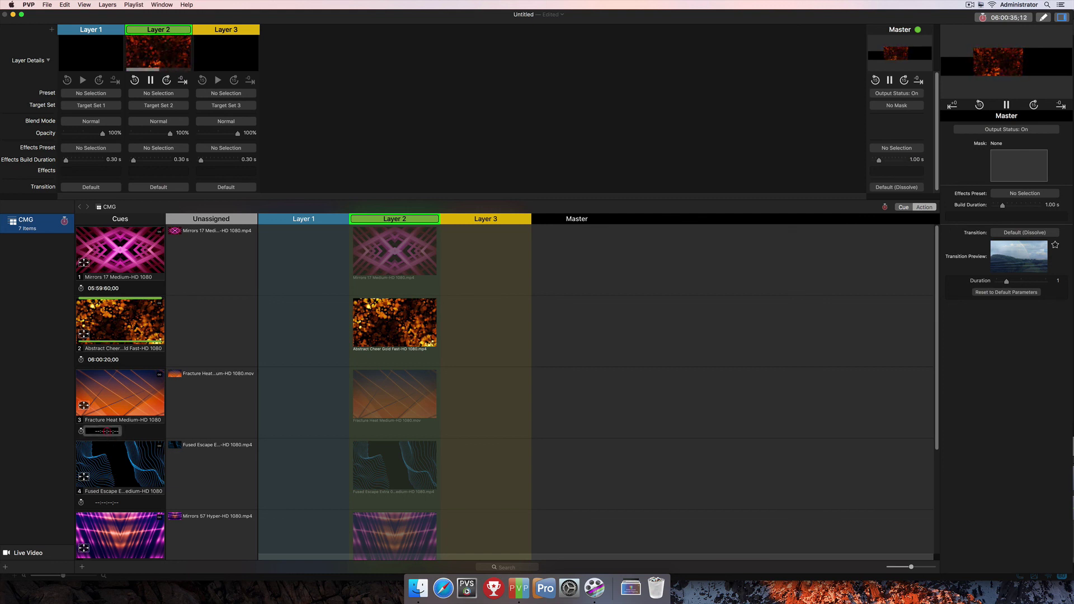